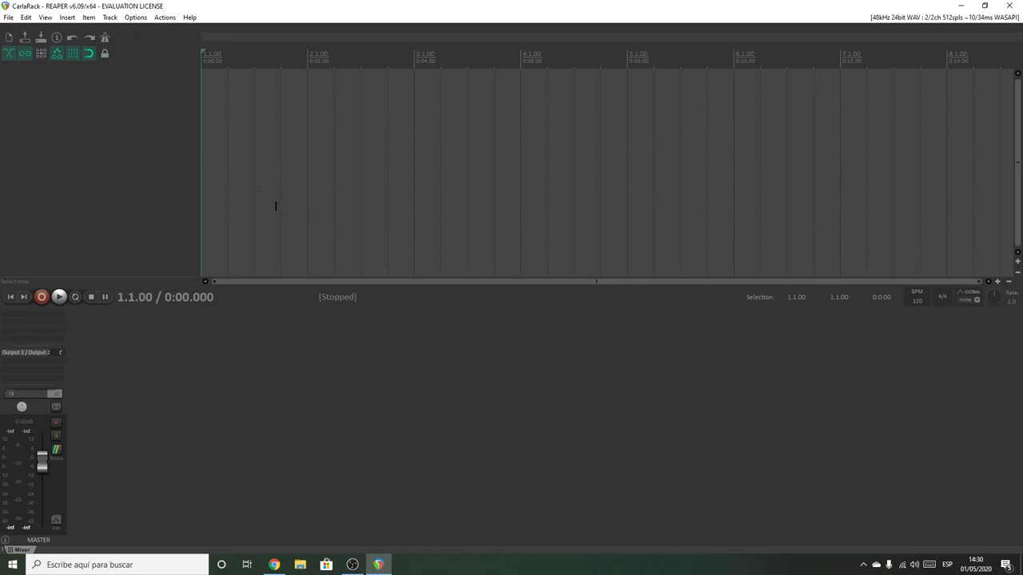
Review the audio device settings in the preferences, including the system, mode and input and output devices, without changing anything.
right_click(83, 93)
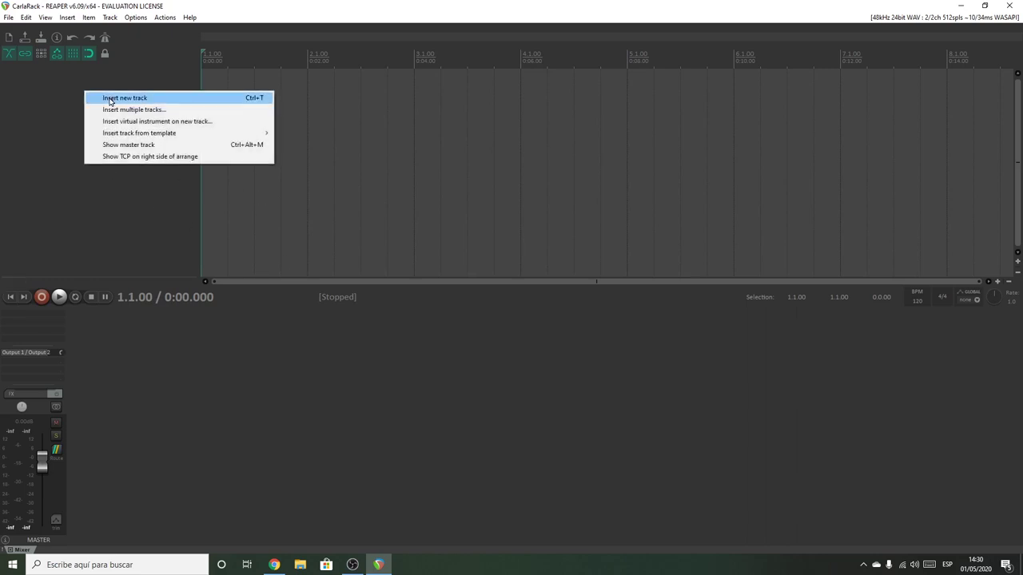
click(135, 18)
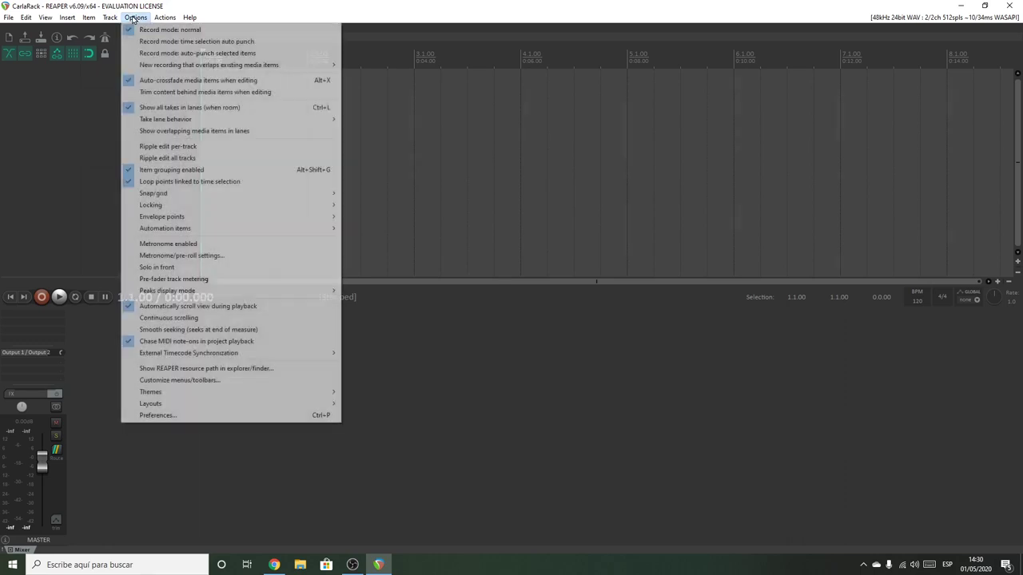
click(160, 415)
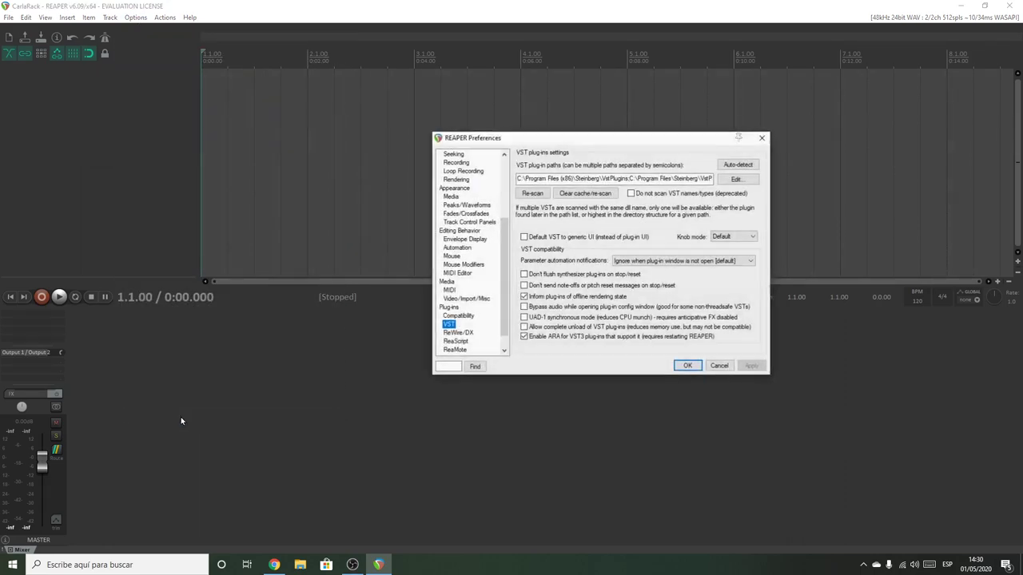
scroll(503, 183, up, 4)
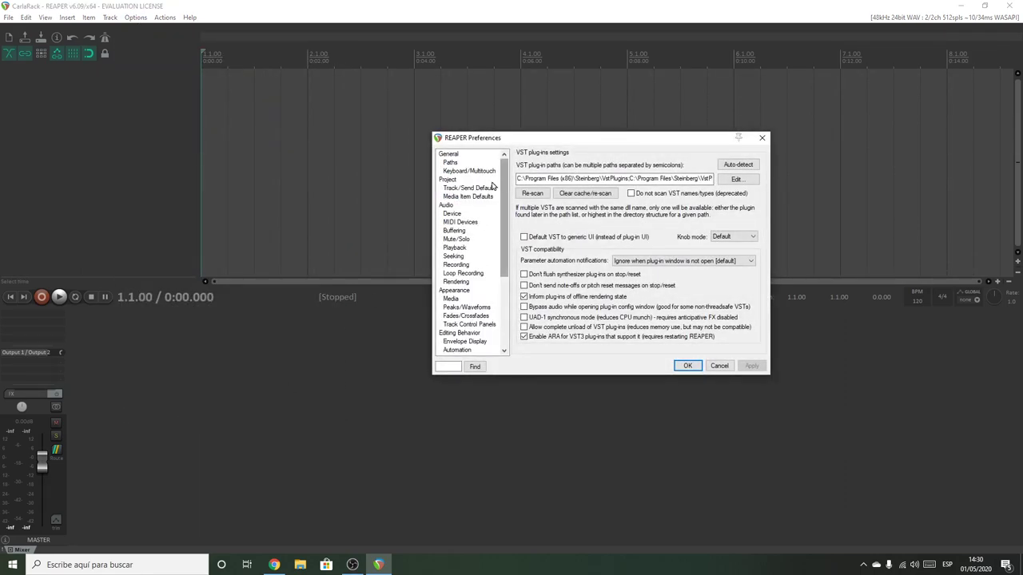
click(451, 214)
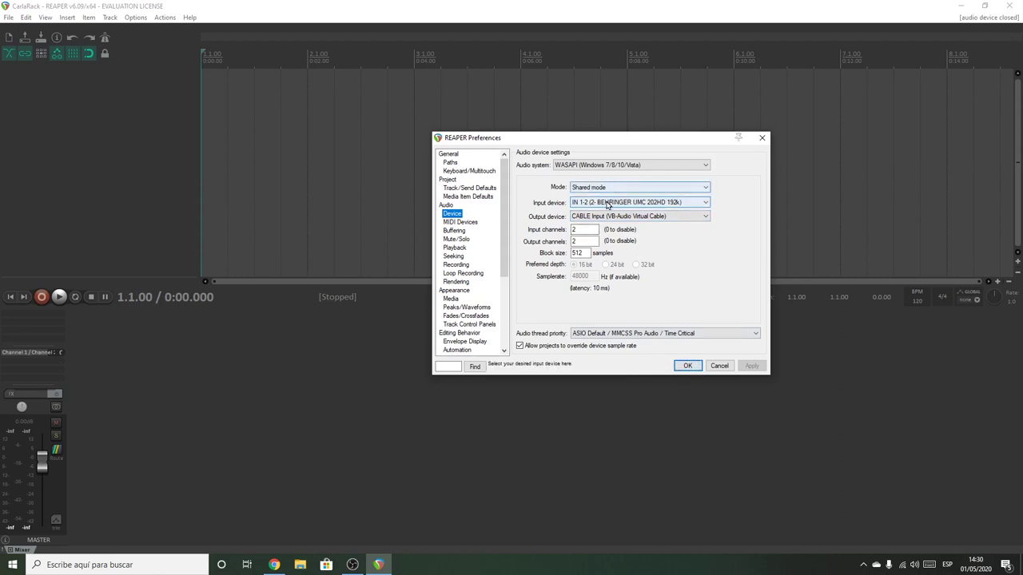
click(718, 367)
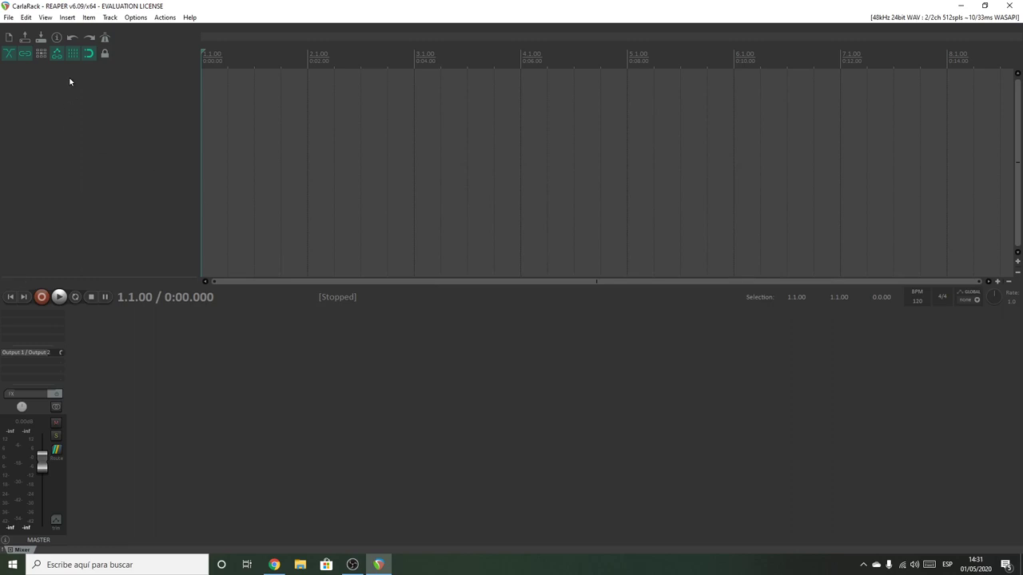
Insert a new track using mono Input 1 as its source and arm it for recording.
right_click(70, 81)
click(101, 85)
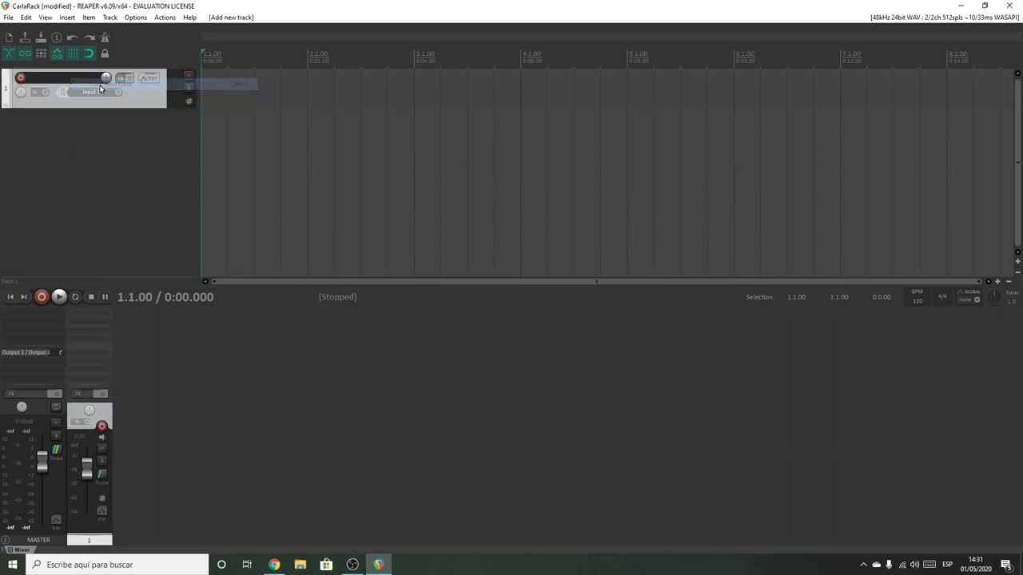
click(84, 93)
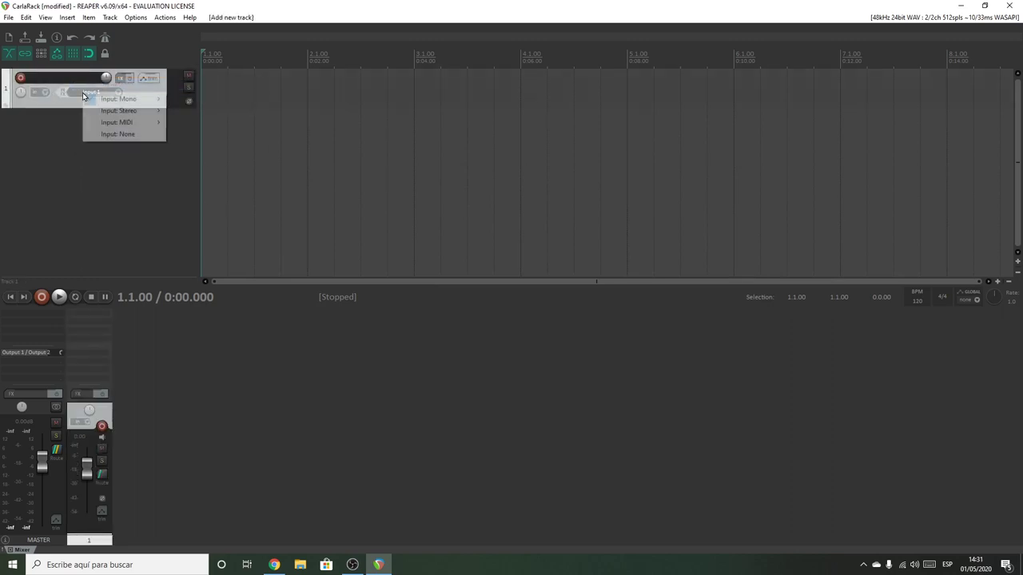
mouse_move(122, 101)
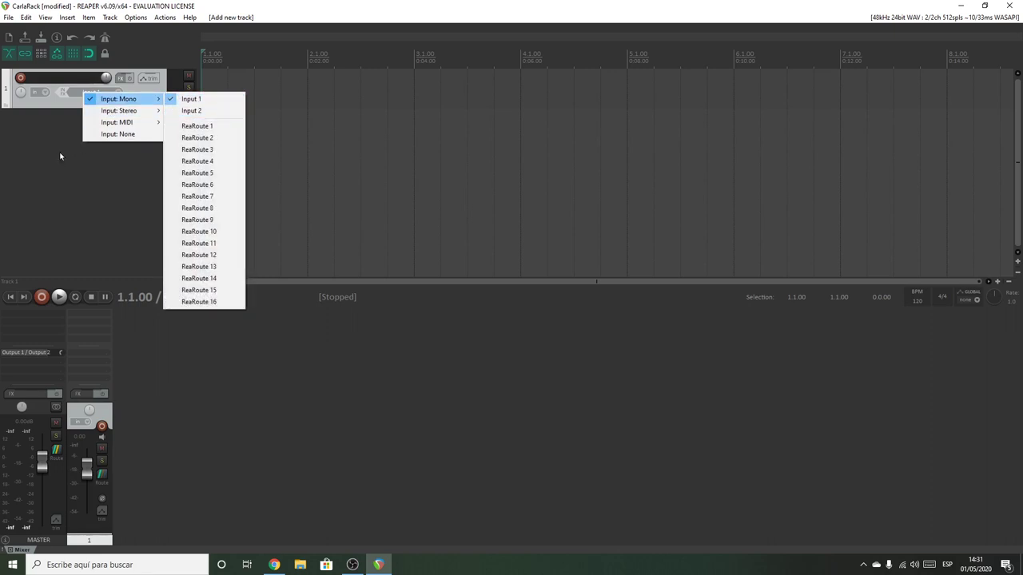
click(192, 99)
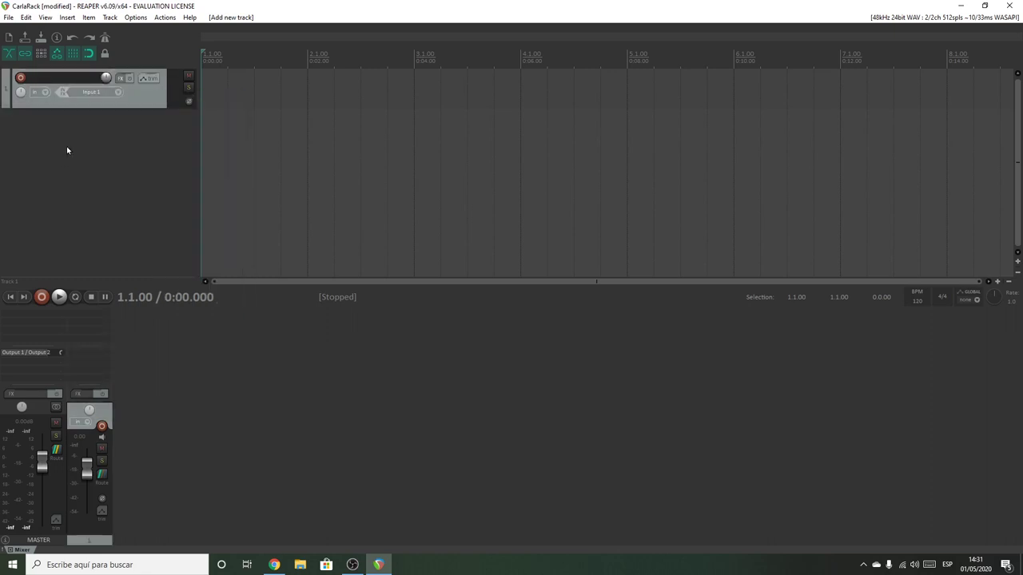
click(21, 77)
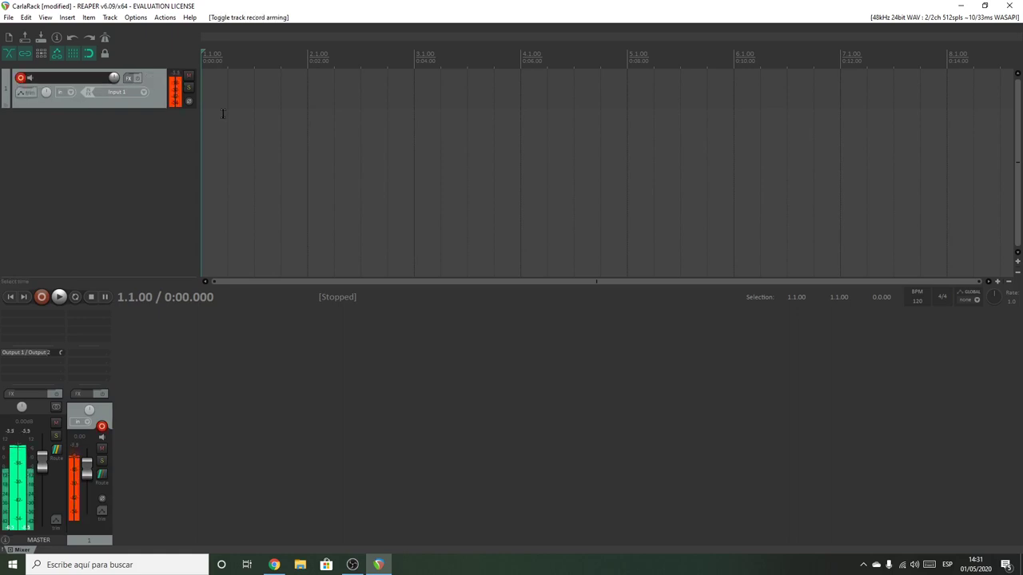
Add the VST ReaGate (Cockos) effect to track 1 and raise its threshold to about -44.7 dB.
click(129, 82)
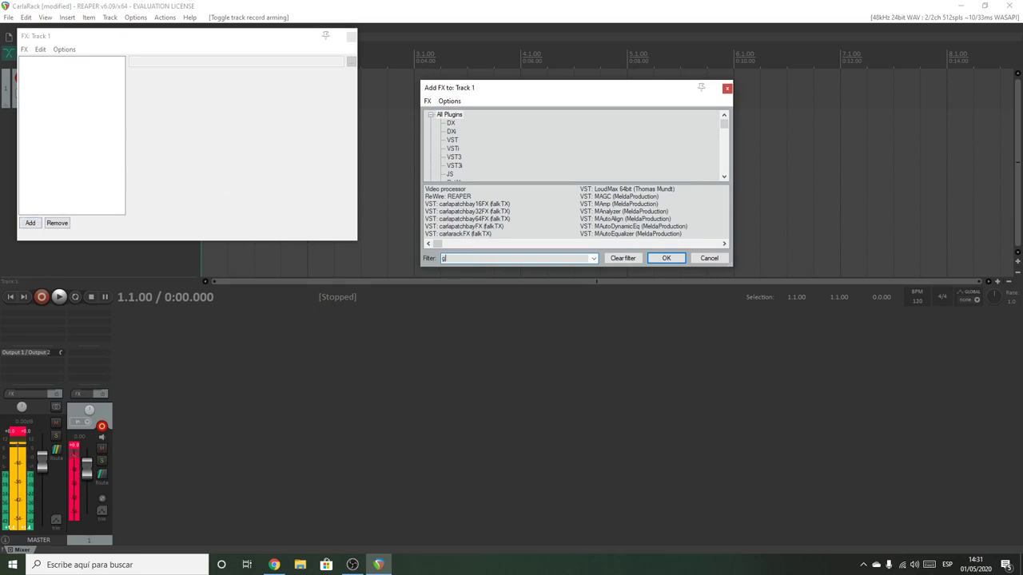
text(gate)
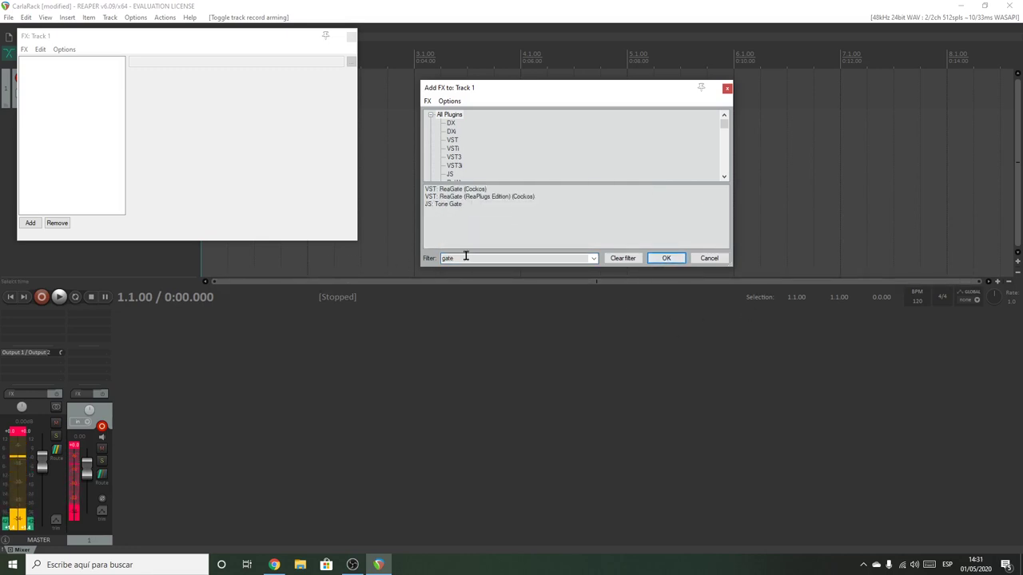
click(455, 190)
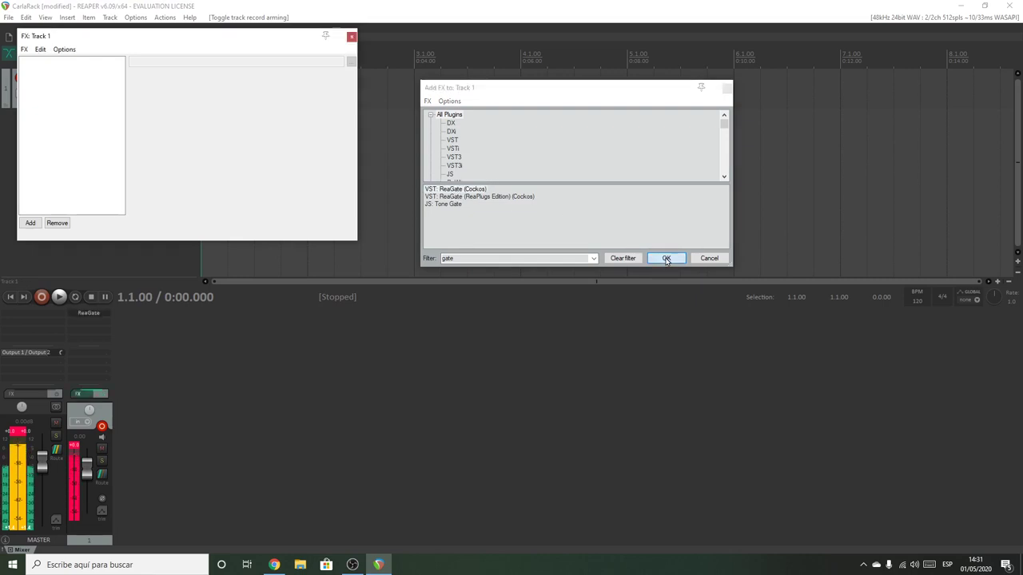
click(666, 258)
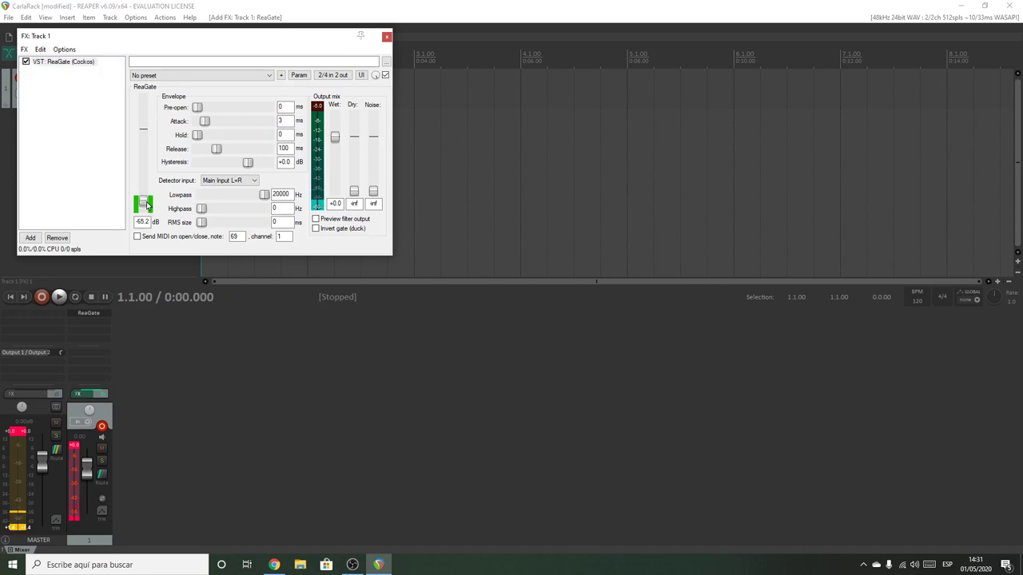
mouse_move(143, 210)
mouse_down()
mouse_move(145, 135)
mouse_move(147, 196)
mouse_up()
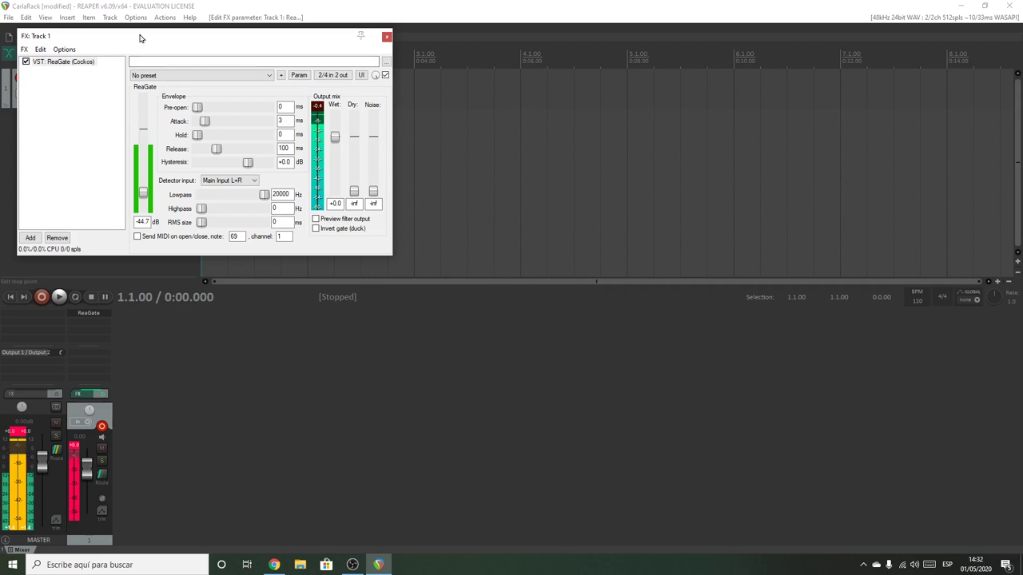
Add the VST version of the OrilRiver reverb to track 1's effects chain after ReaGate.
drag(140, 36, 409, 62)
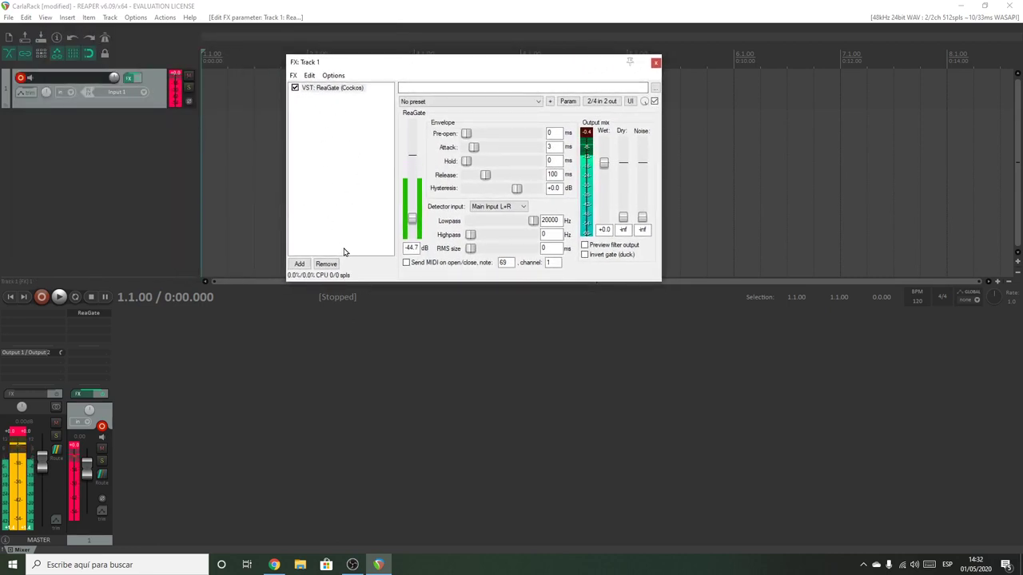
click(299, 265)
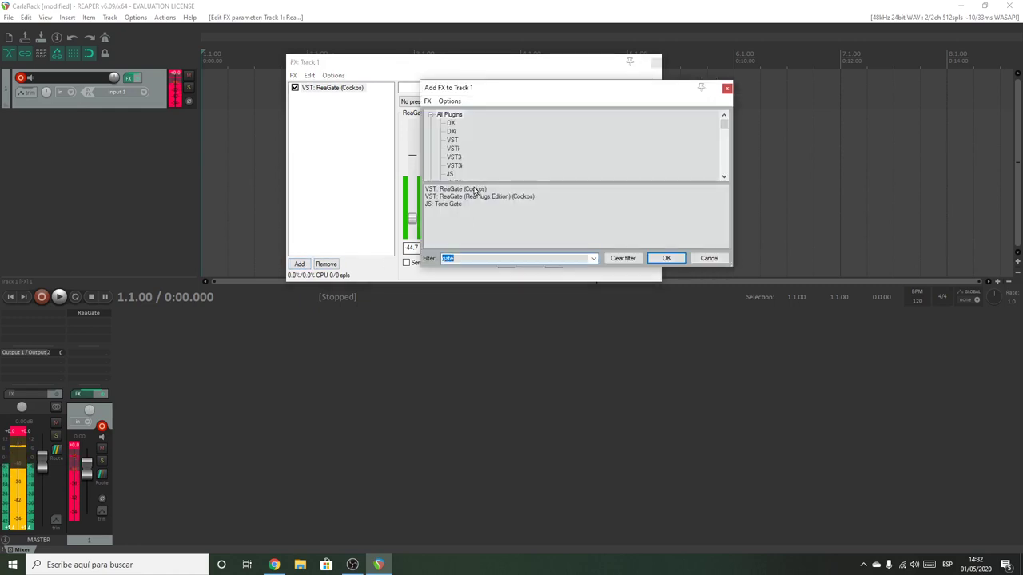
double_click(470, 257)
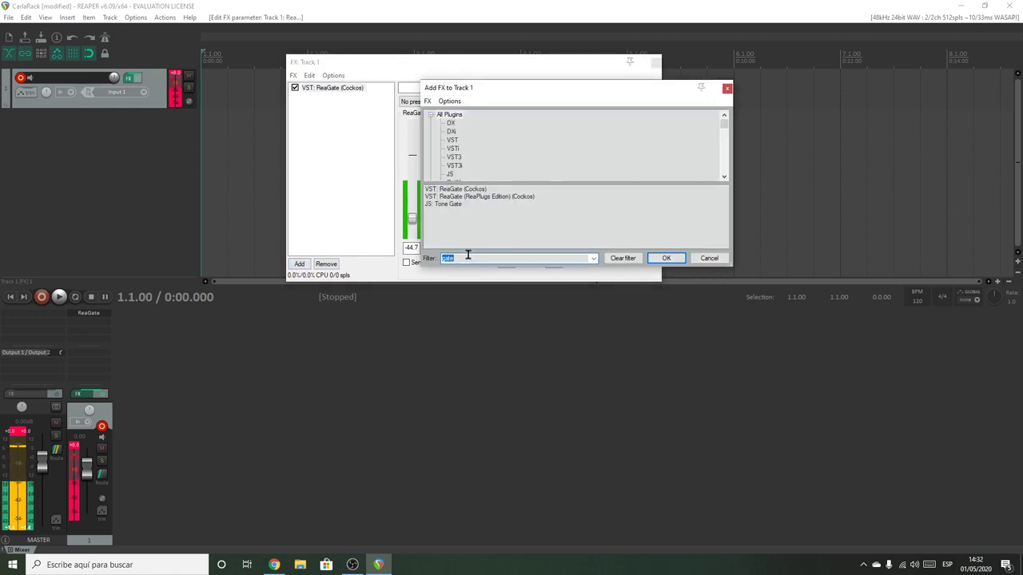
text(oril)
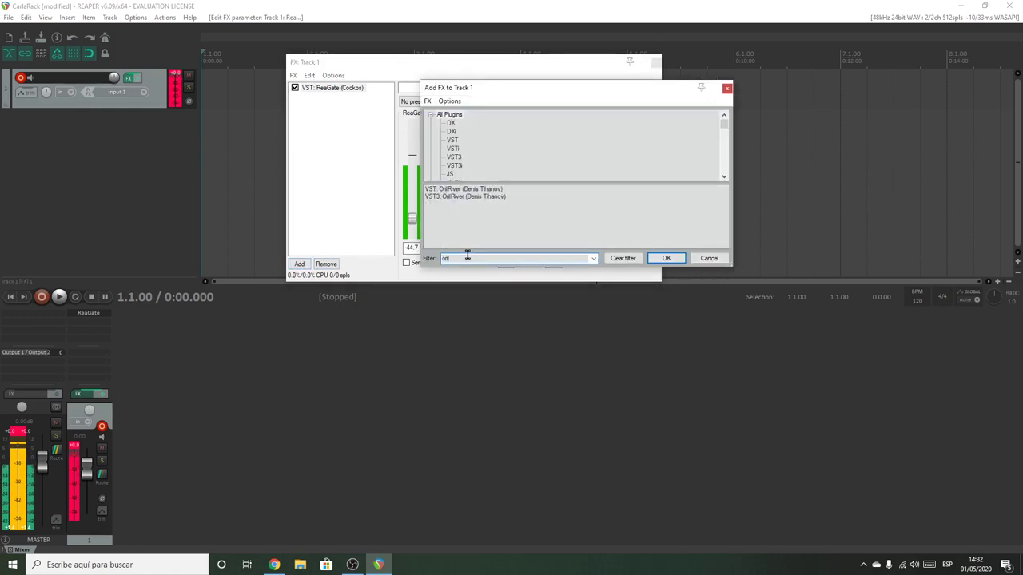
click(464, 192)
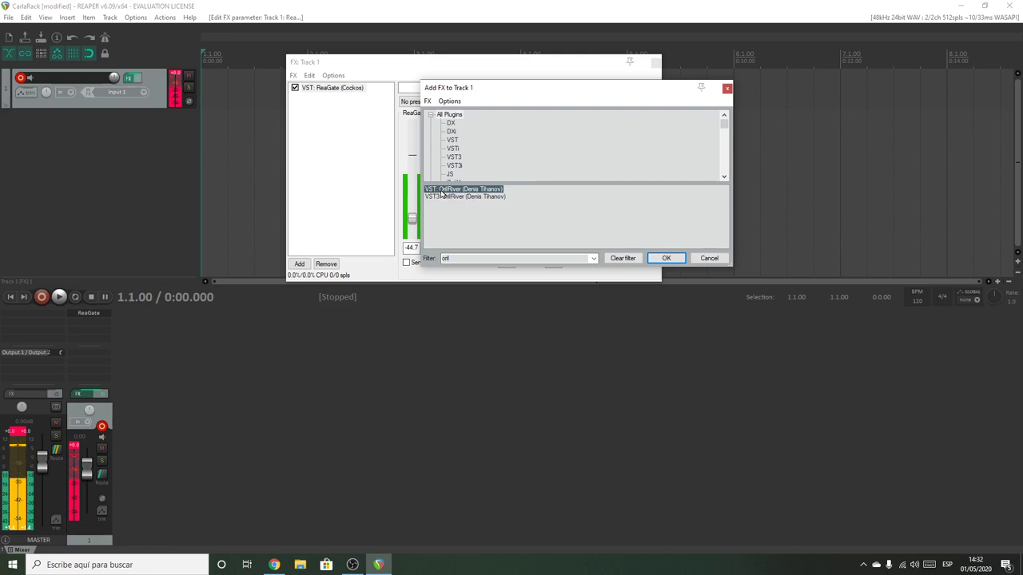
click(664, 258)
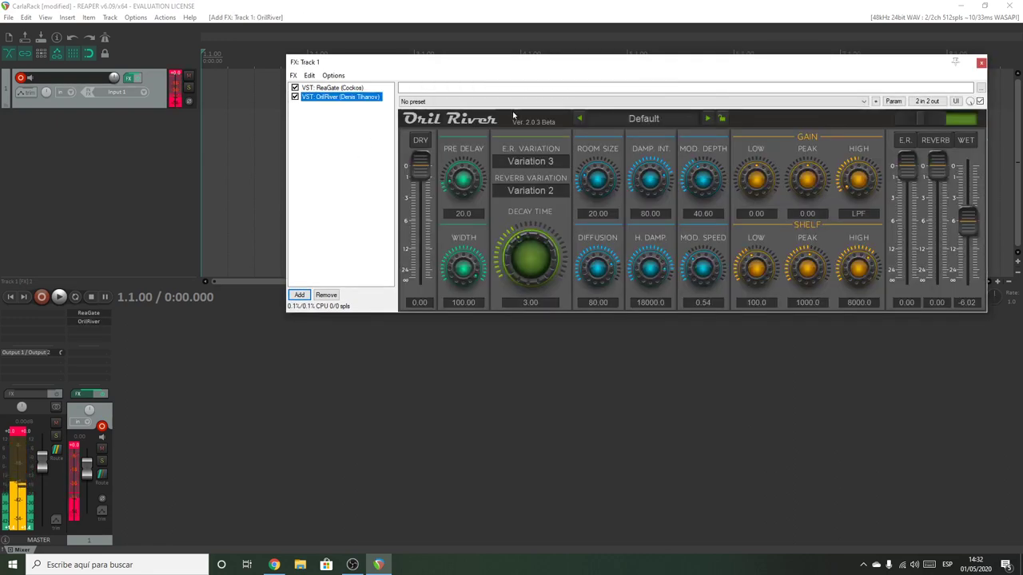
drag(538, 74, 448, 142)
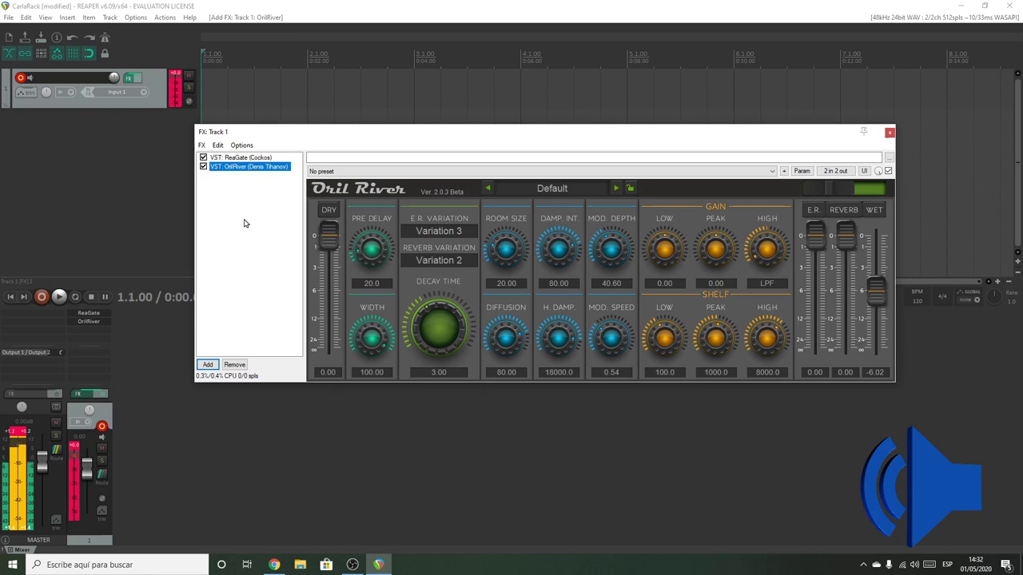
Try ReaGate after OrilRiver in the effects chain and return it to first place.
click(226, 159)
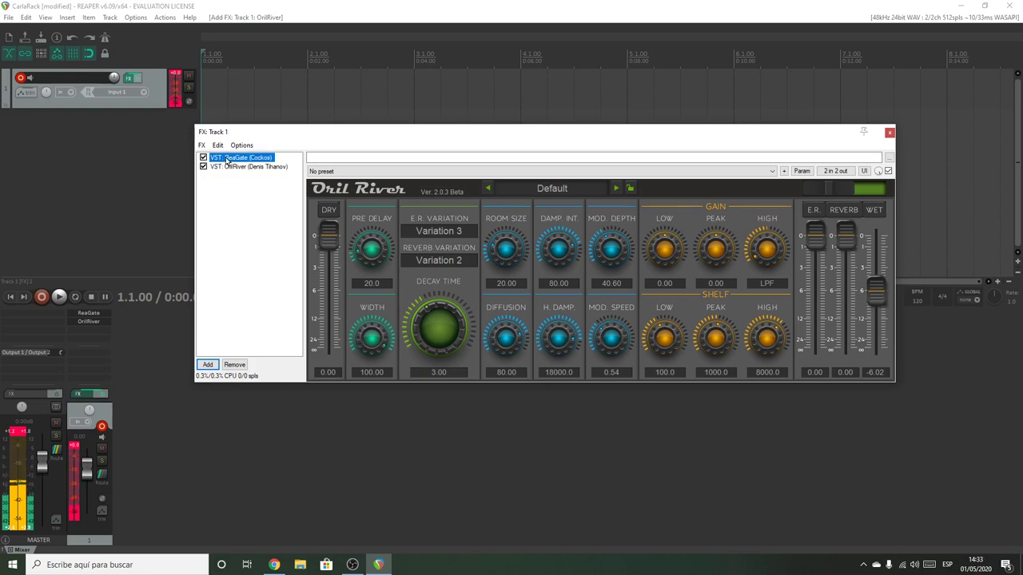
drag(227, 159, 224, 189)
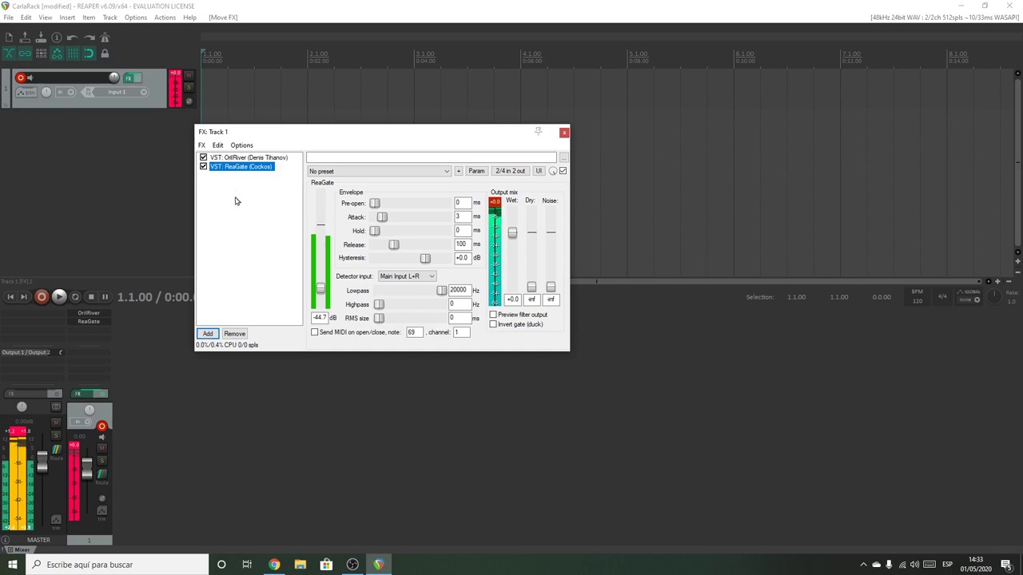
click(235, 201)
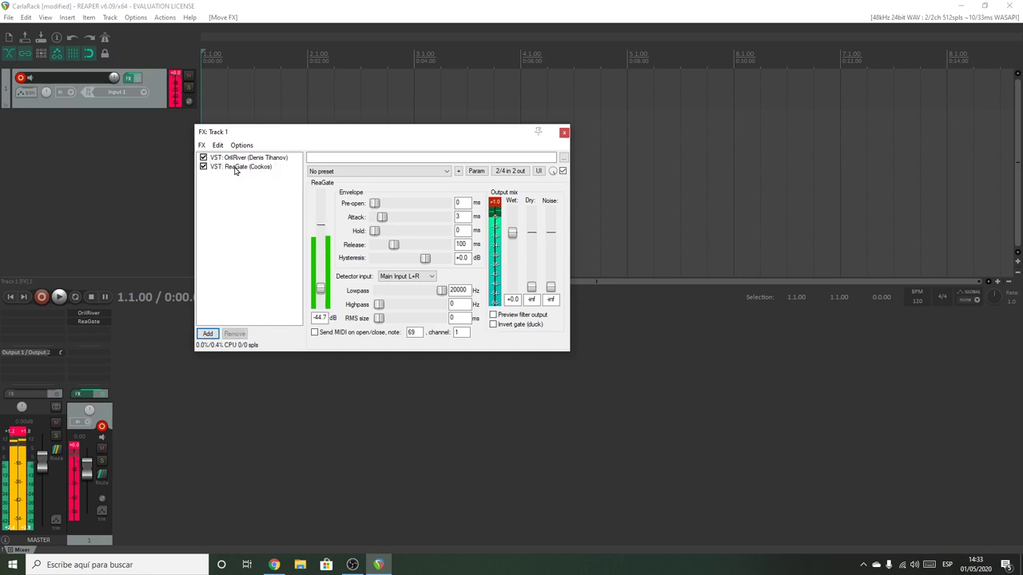
drag(240, 175, 236, 158)
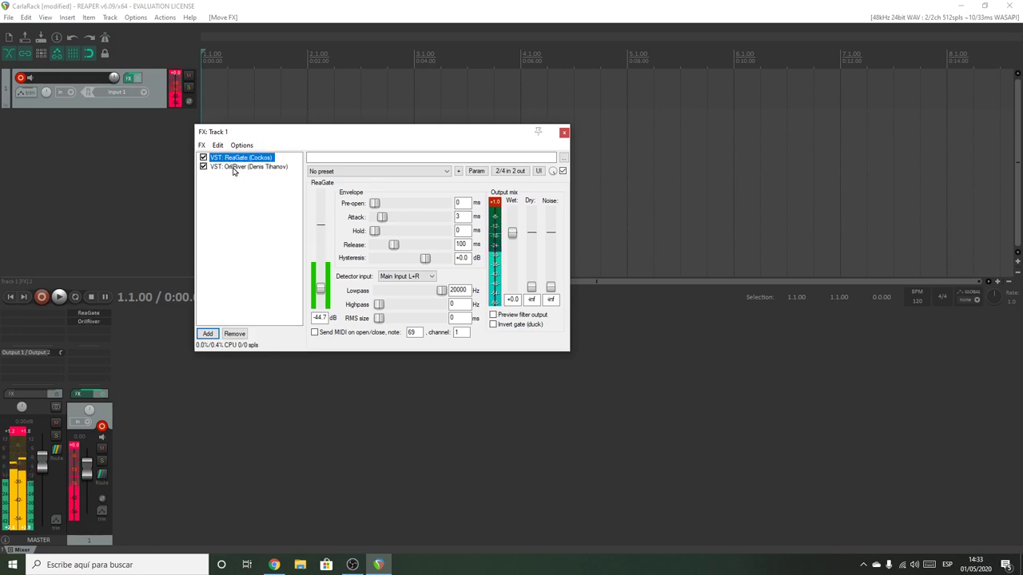
click(231, 178)
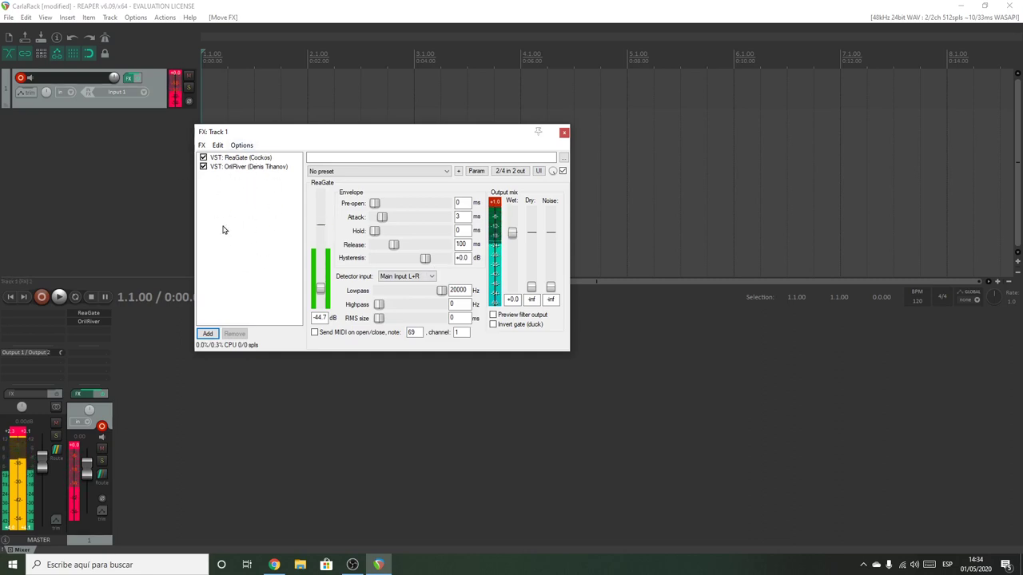
Remove OrilRiver and ReaGate from track 1 and close its effects chain window.
click(244, 169)
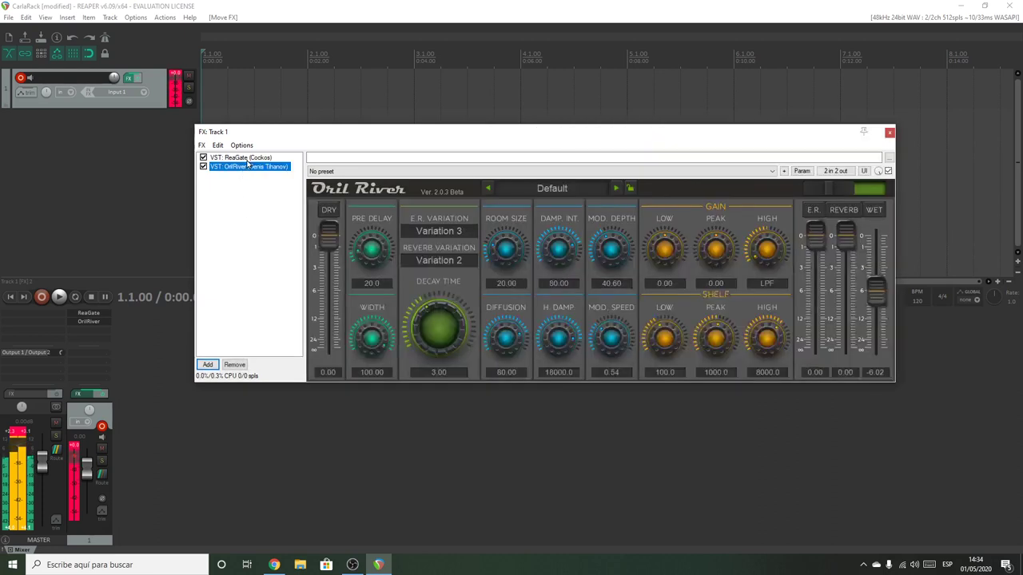
key(Up)
click(241, 167)
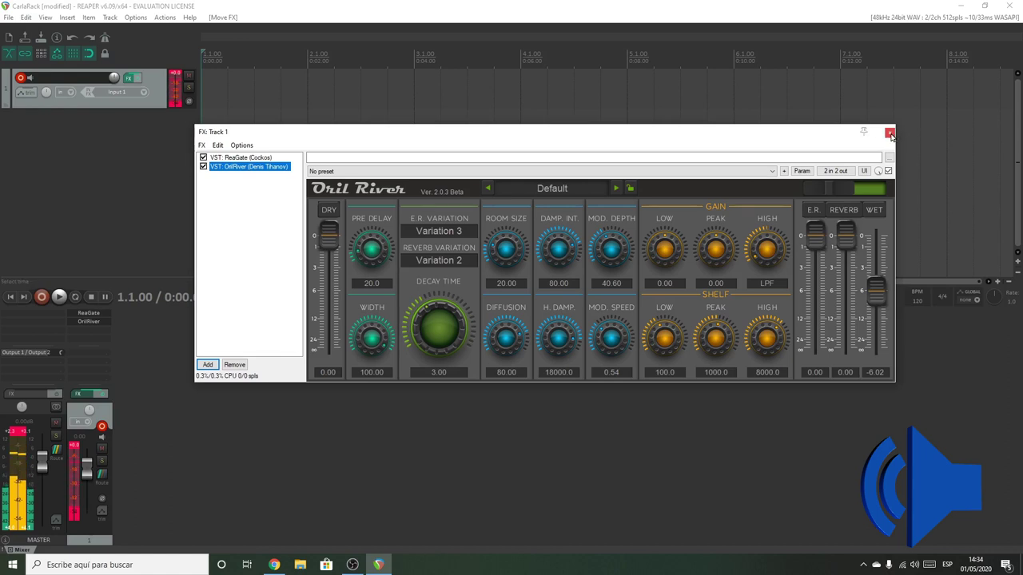
click(237, 364)
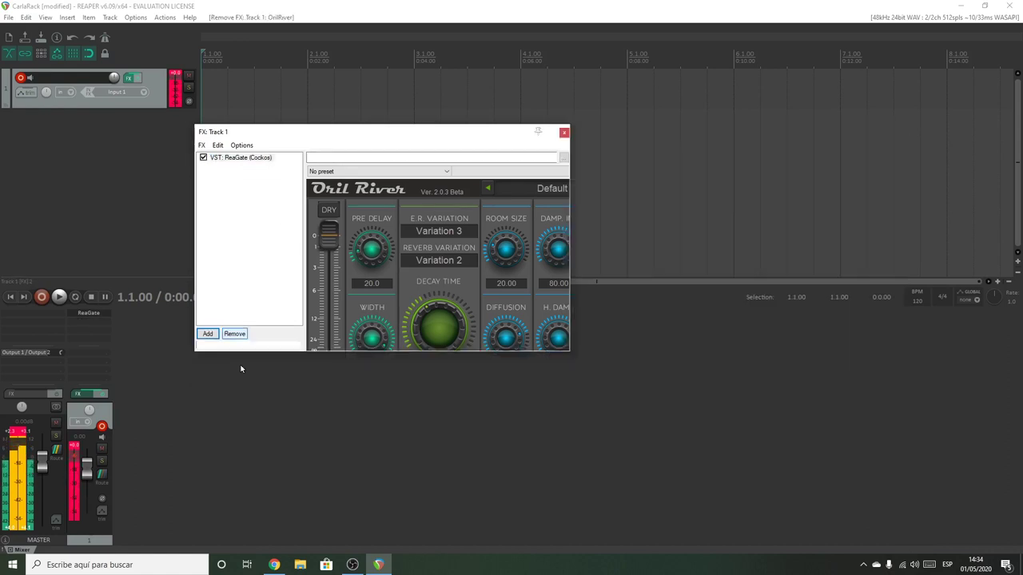
click(237, 160)
click(235, 334)
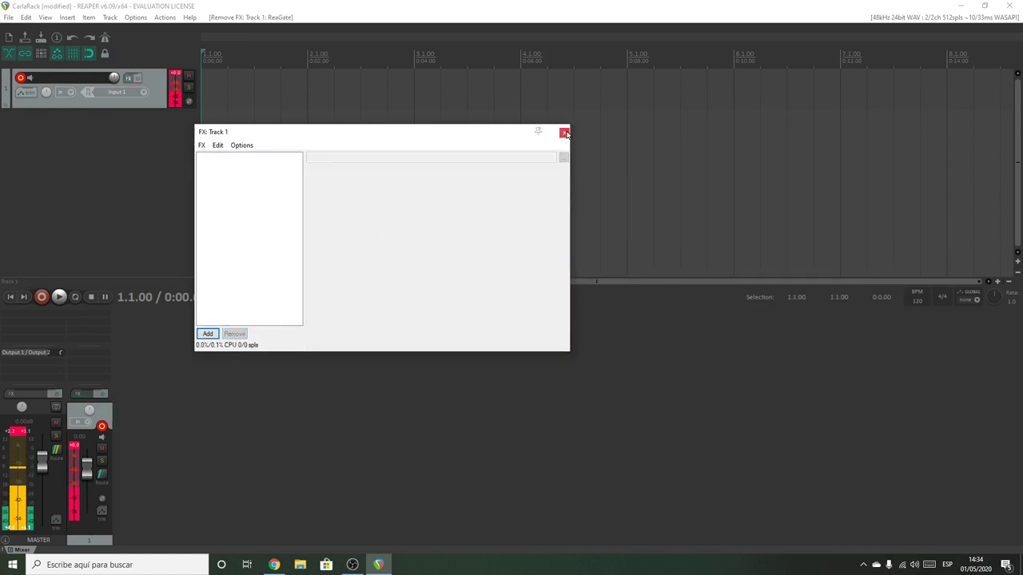
click(564, 132)
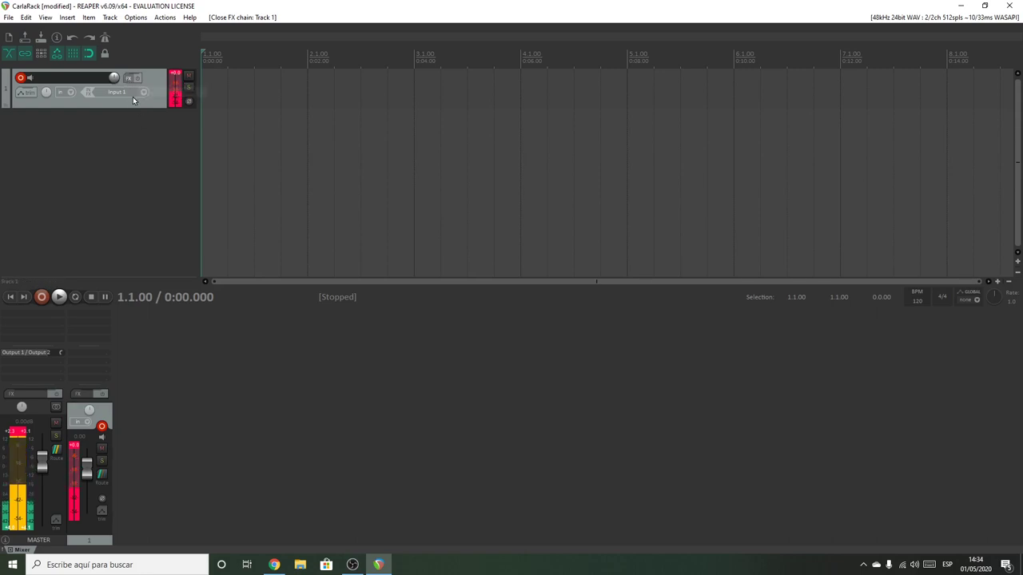
Open REAPER's VST plug-in preferences and display the list of configured plug-in paths.
click(139, 18)
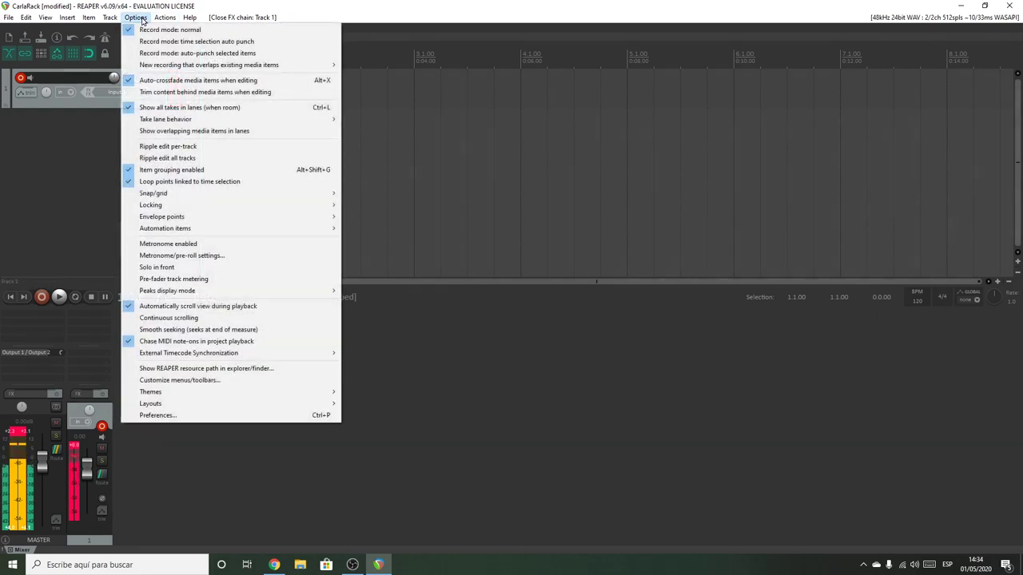
click(183, 415)
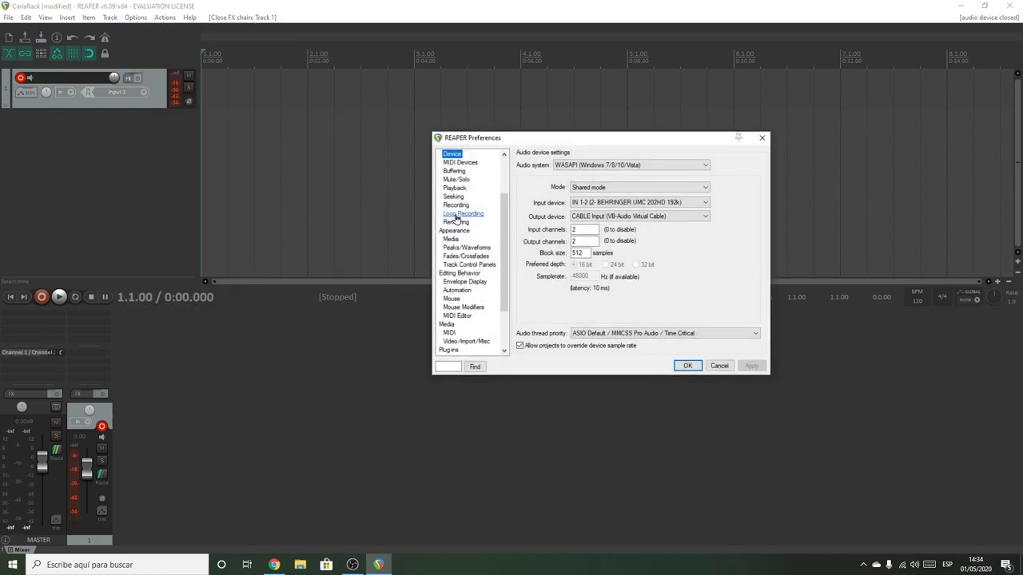
scroll(505, 280, down, 3)
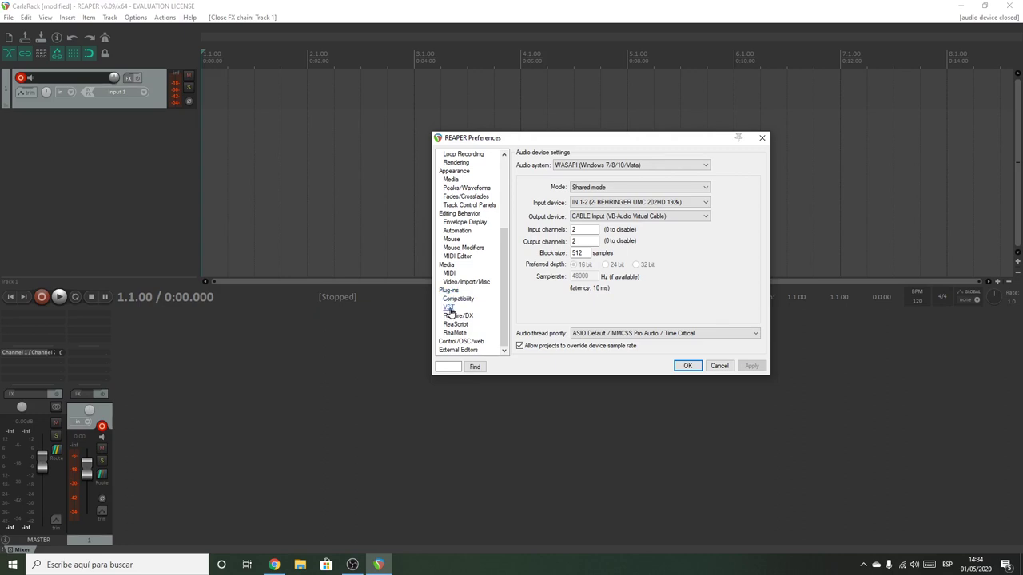
click(449, 309)
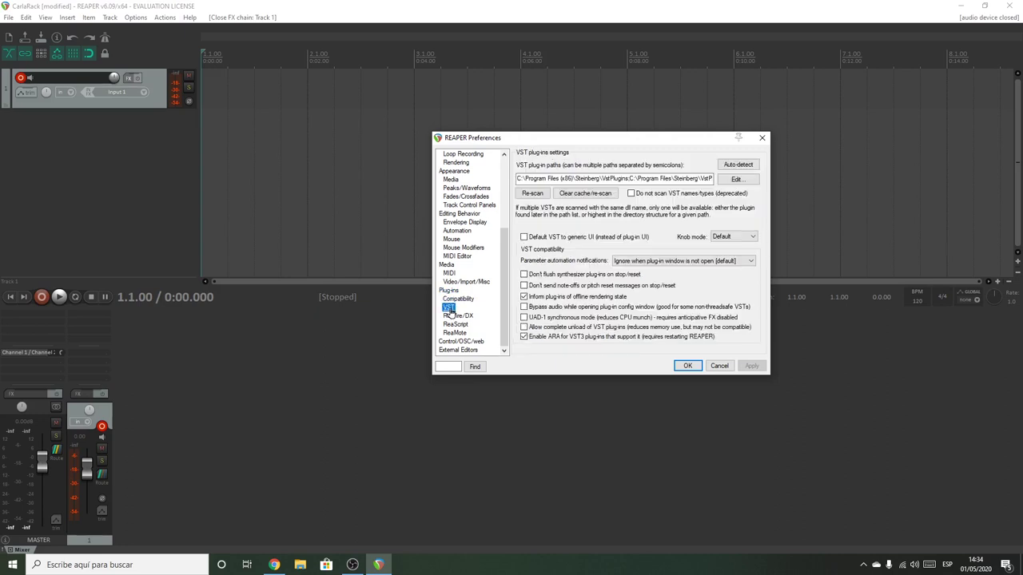
click(577, 178)
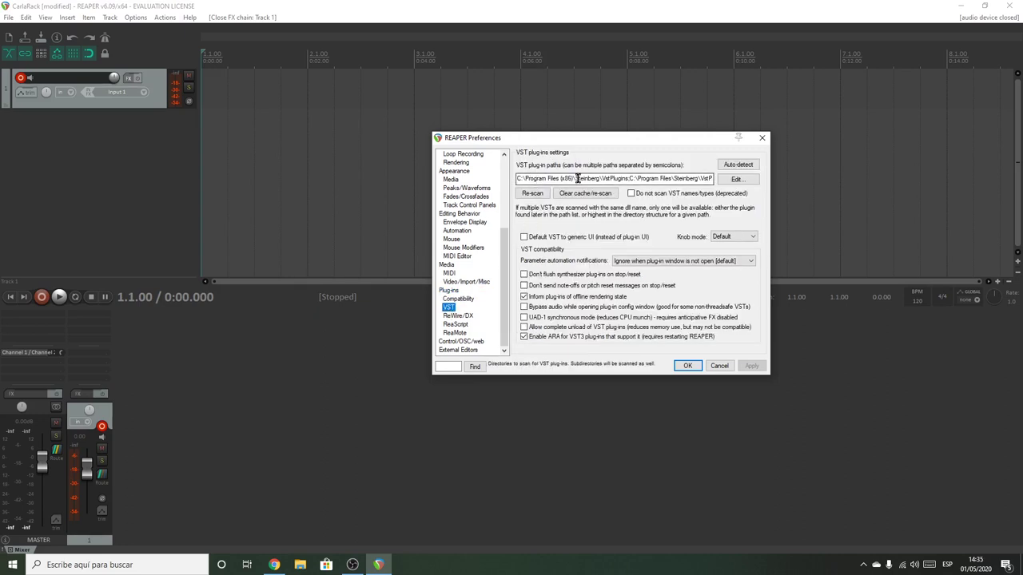
click(736, 179)
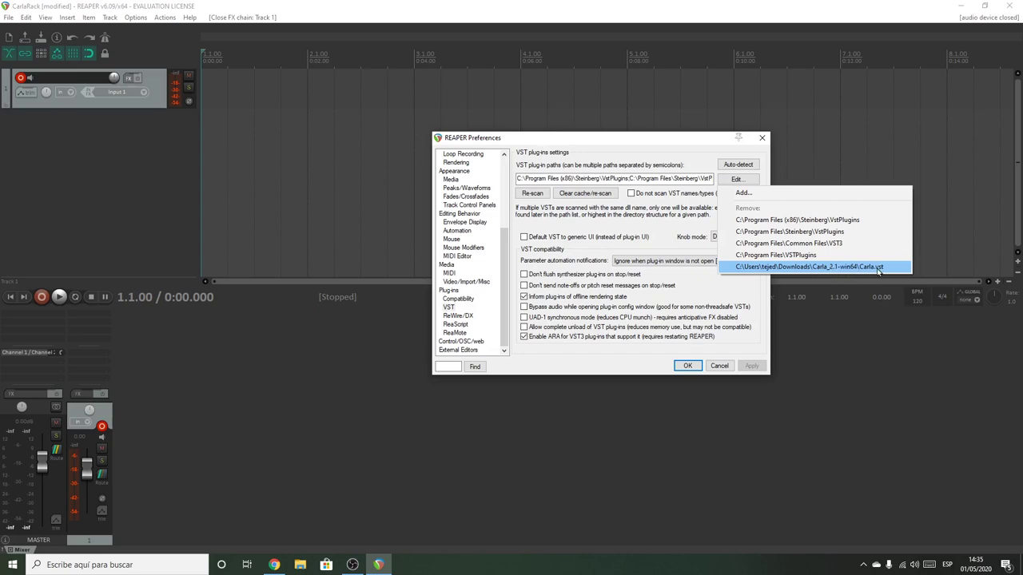
Switch to File Explorer, examine the Carla.vst folder inside Carla_2.1-win64 in Descargas, and minimize the window.
click(301, 565)
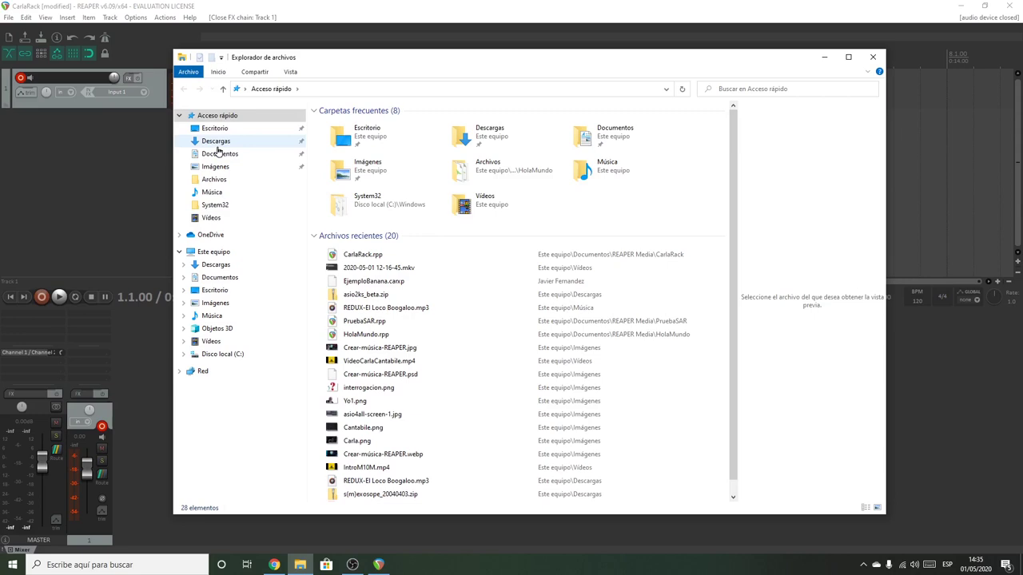
click(215, 141)
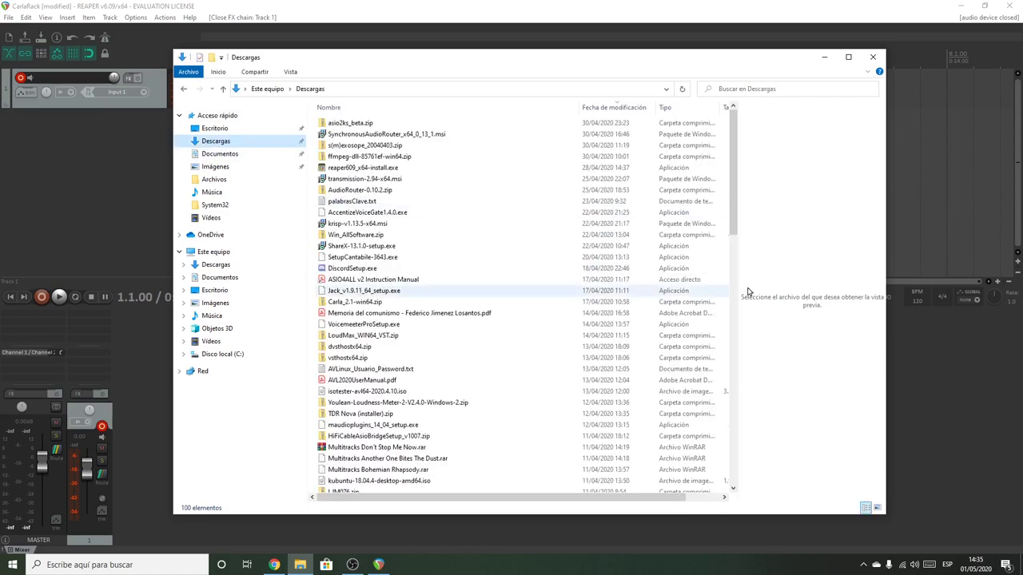
drag(733, 200, 779, 490)
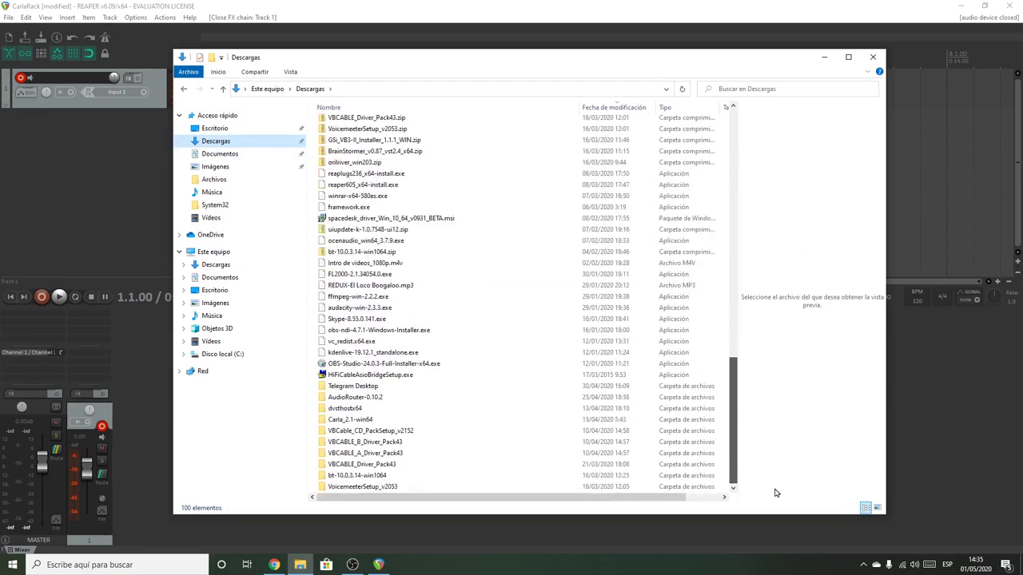
double_click(324, 422)
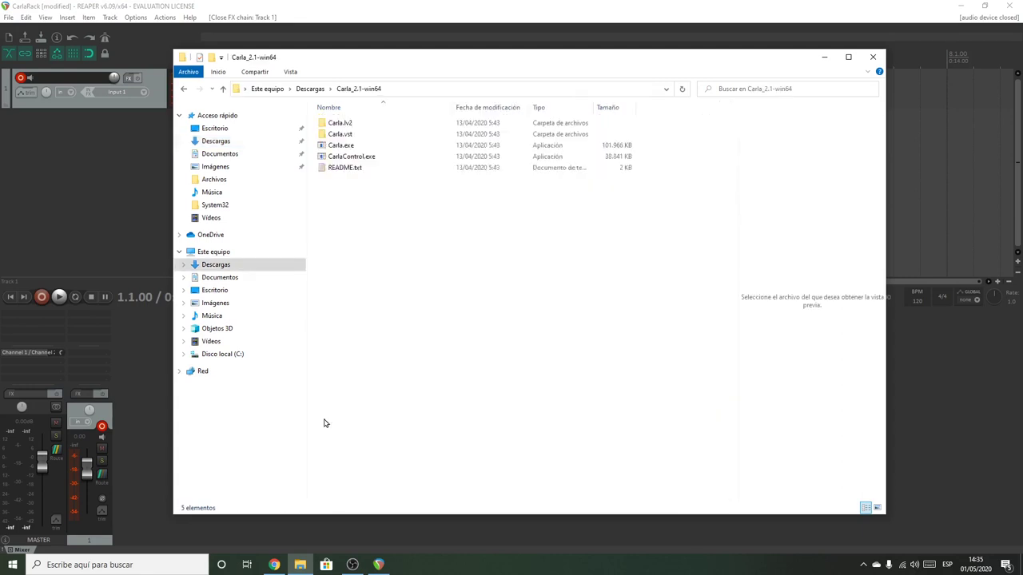
click(325, 140)
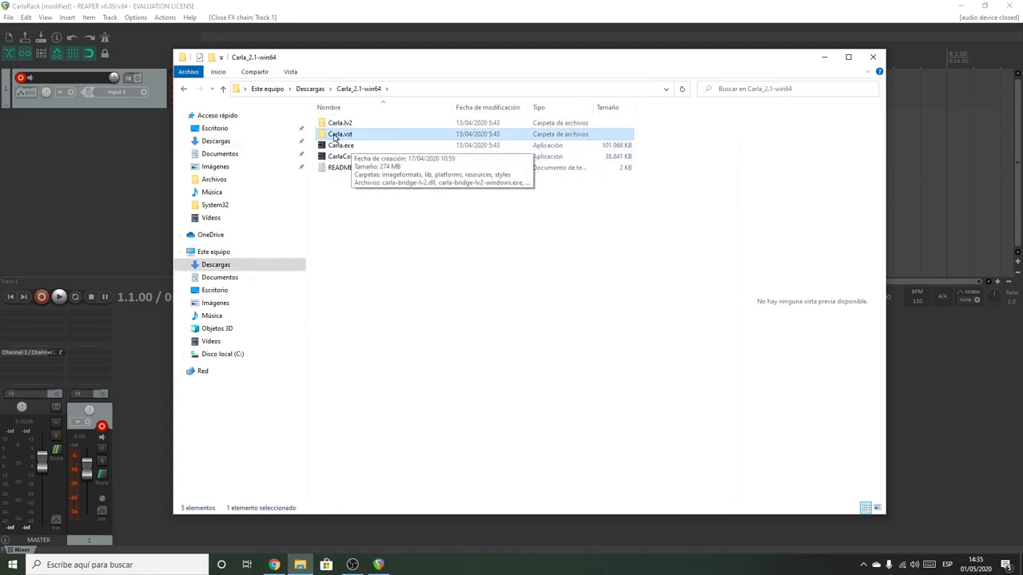
double_click(353, 138)
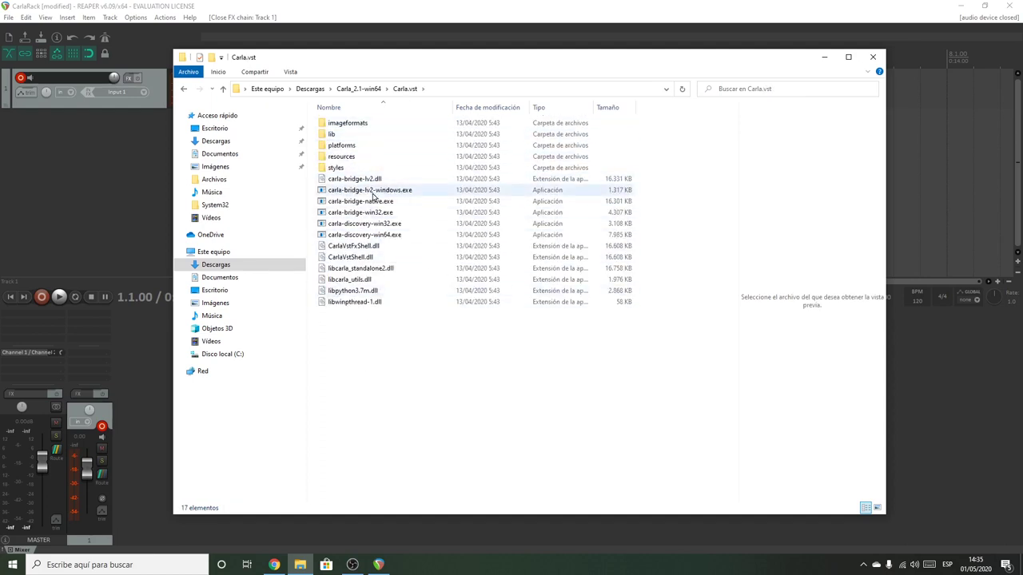
click(183, 89)
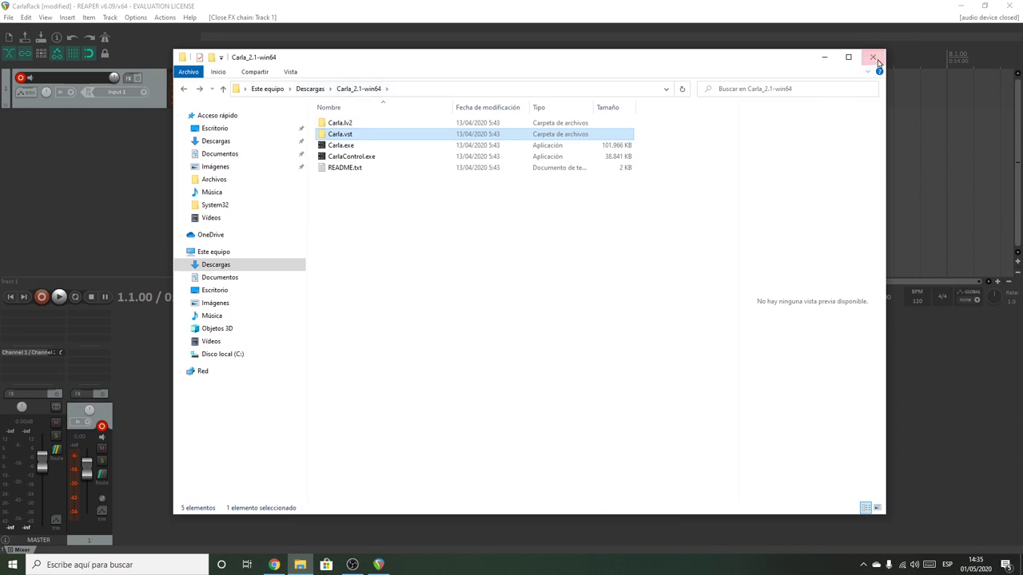
click(825, 57)
Review the VST plug-in path list and the re-scan option, and close the preferences without saving.
click(736, 178)
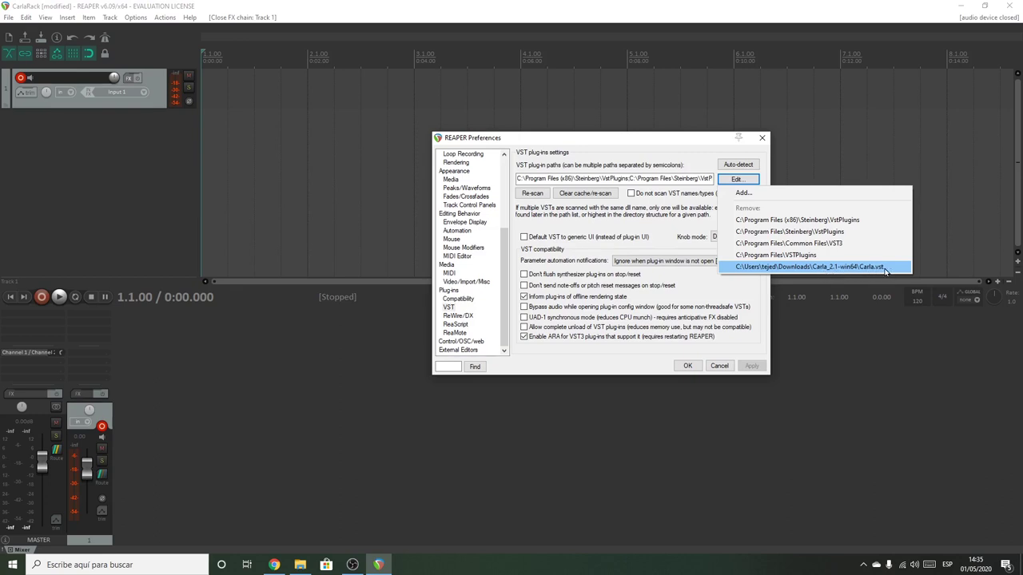
click(603, 139)
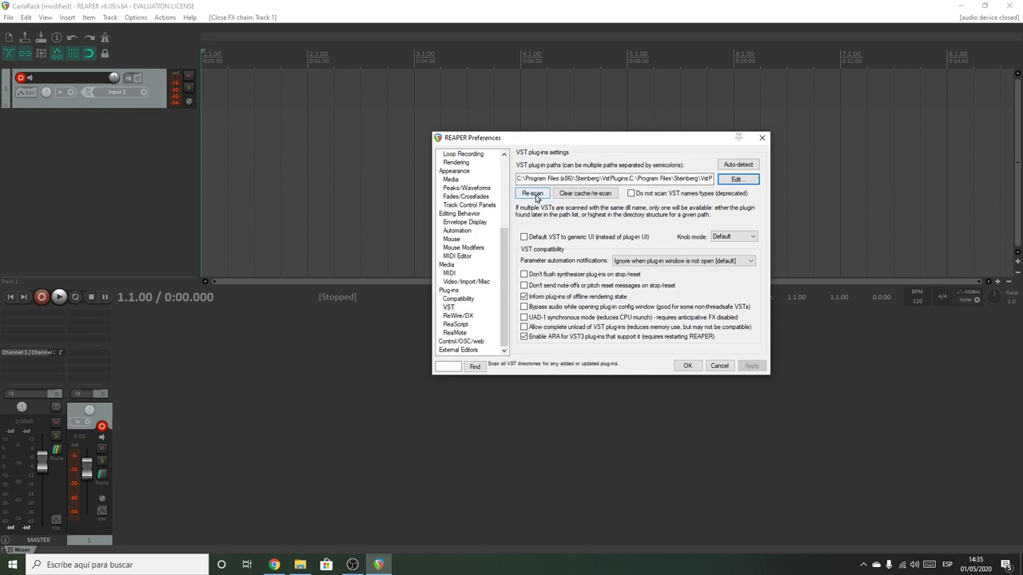
click(532, 197)
click(534, 197)
click(534, 196)
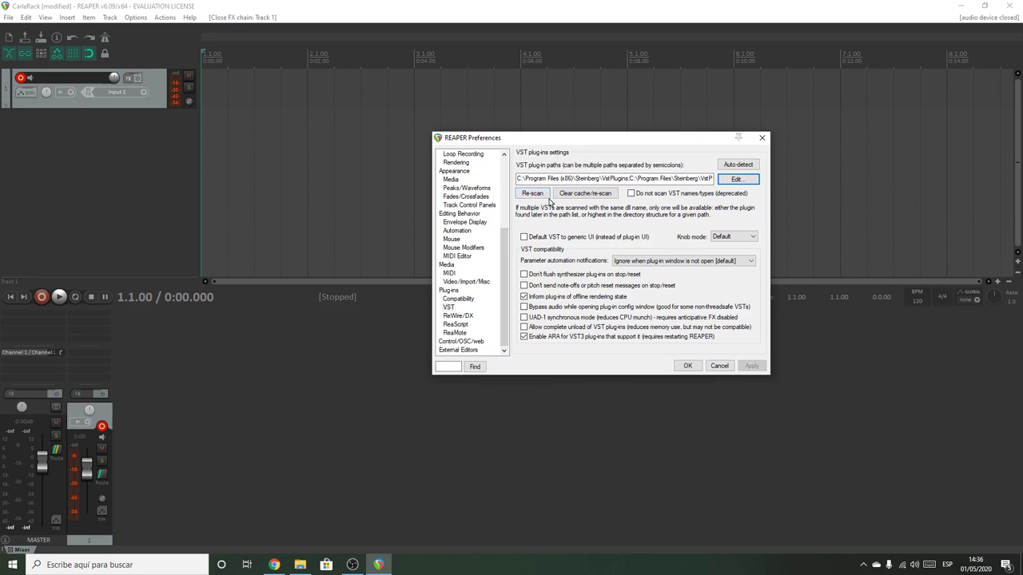
click(735, 180)
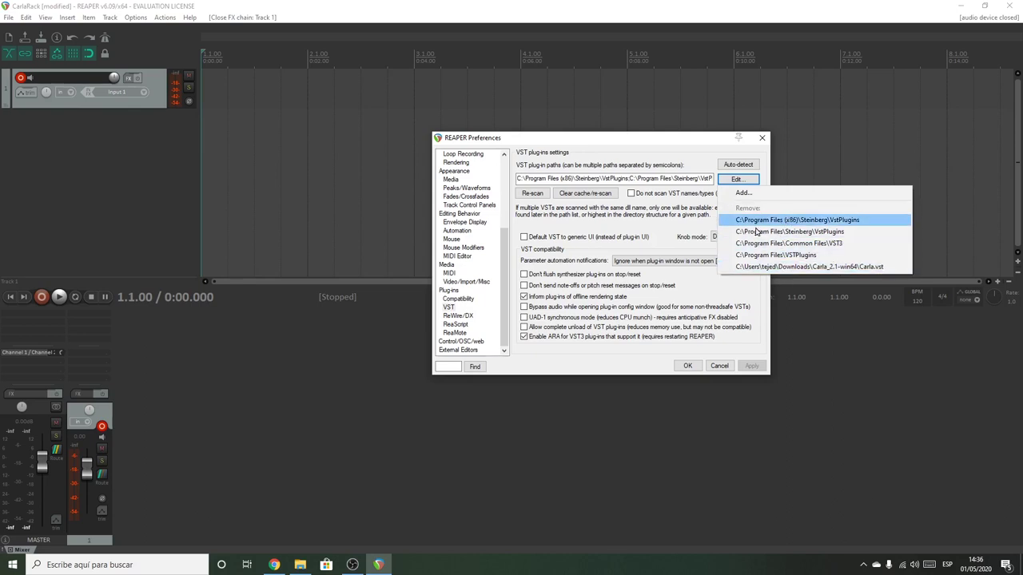
click(561, 149)
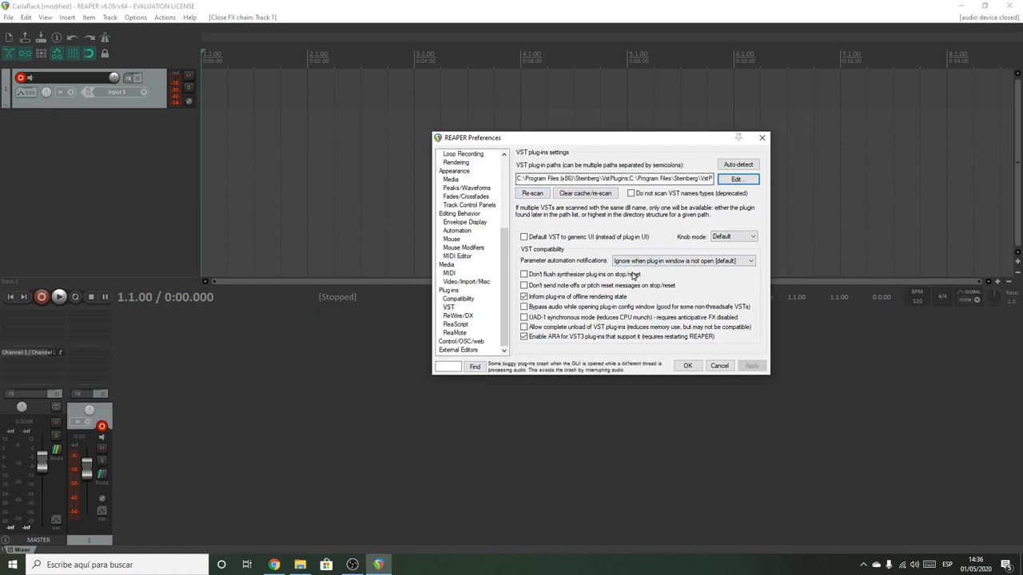
click(719, 366)
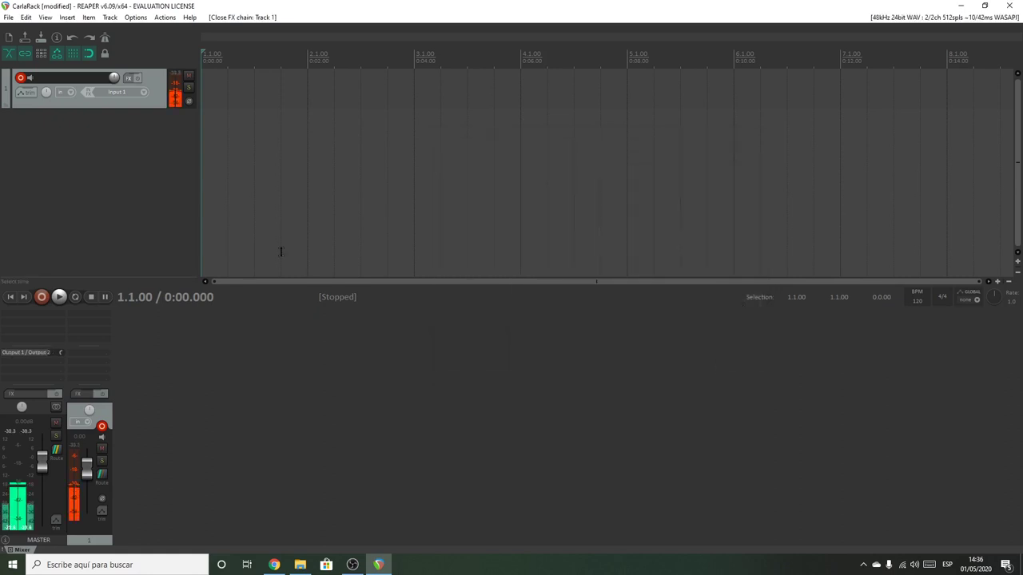
Open track 1's effects chain and filter the plug-in list by "ca".
click(129, 80)
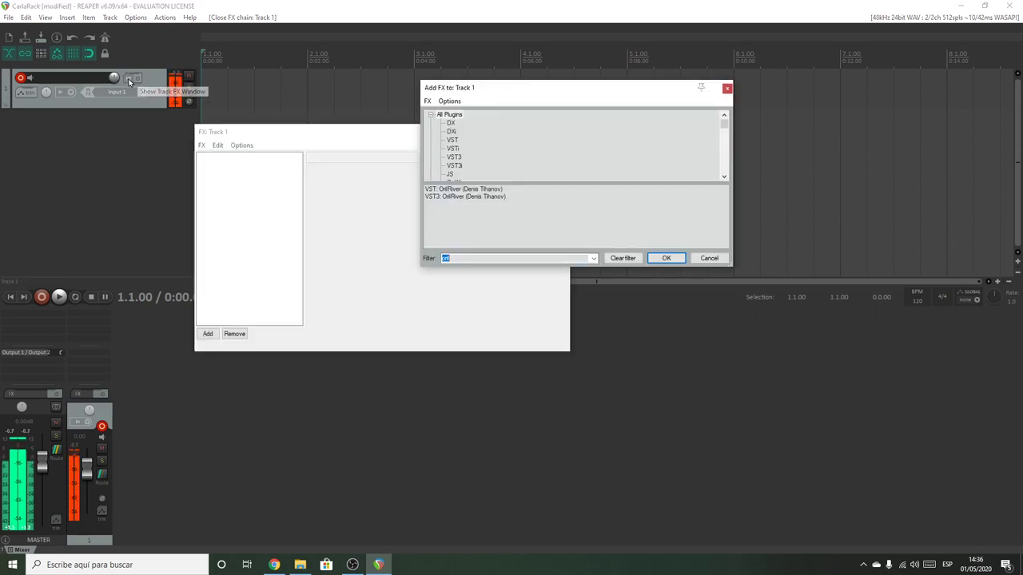
key(BackSpace)
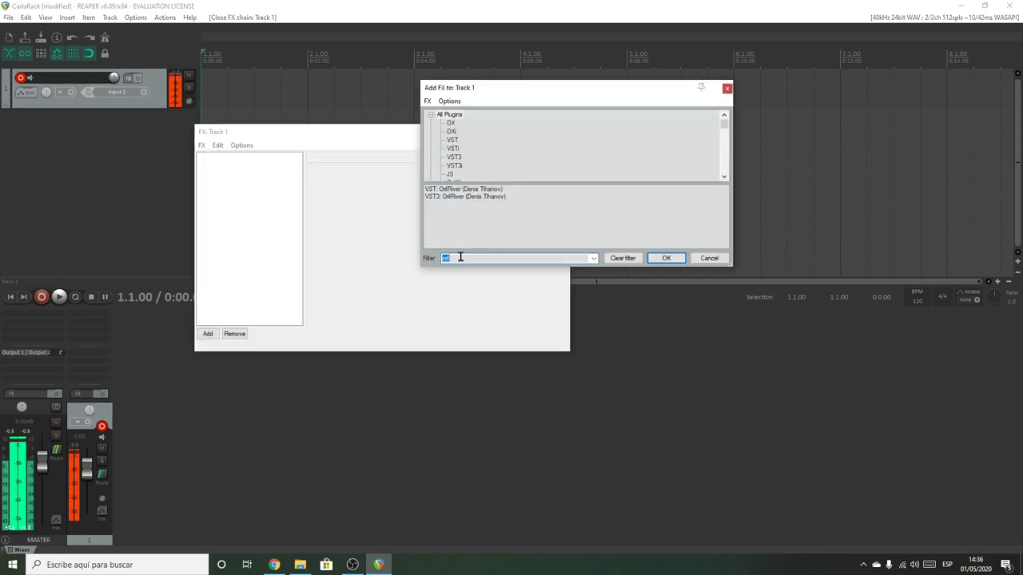
text(ca)
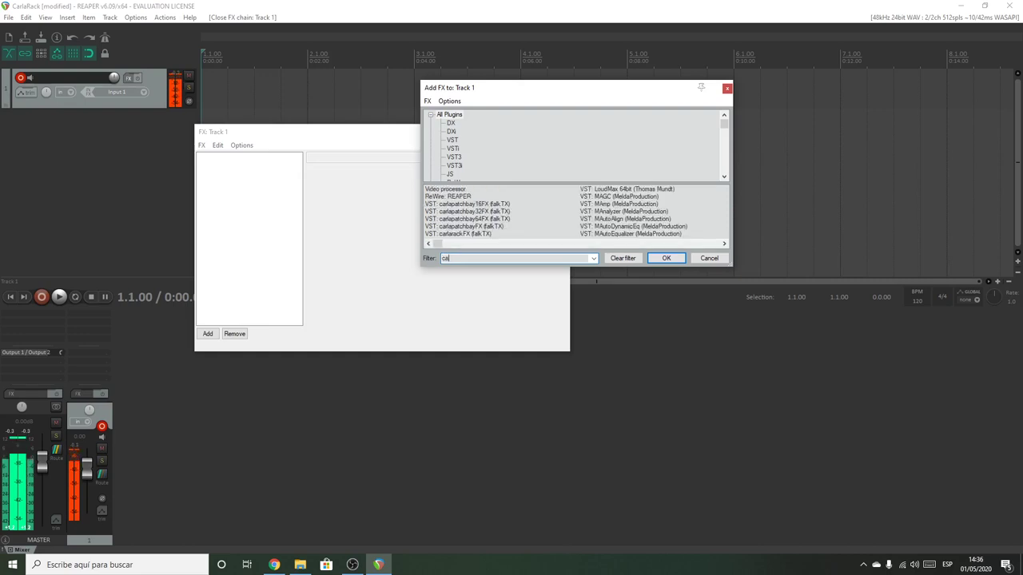